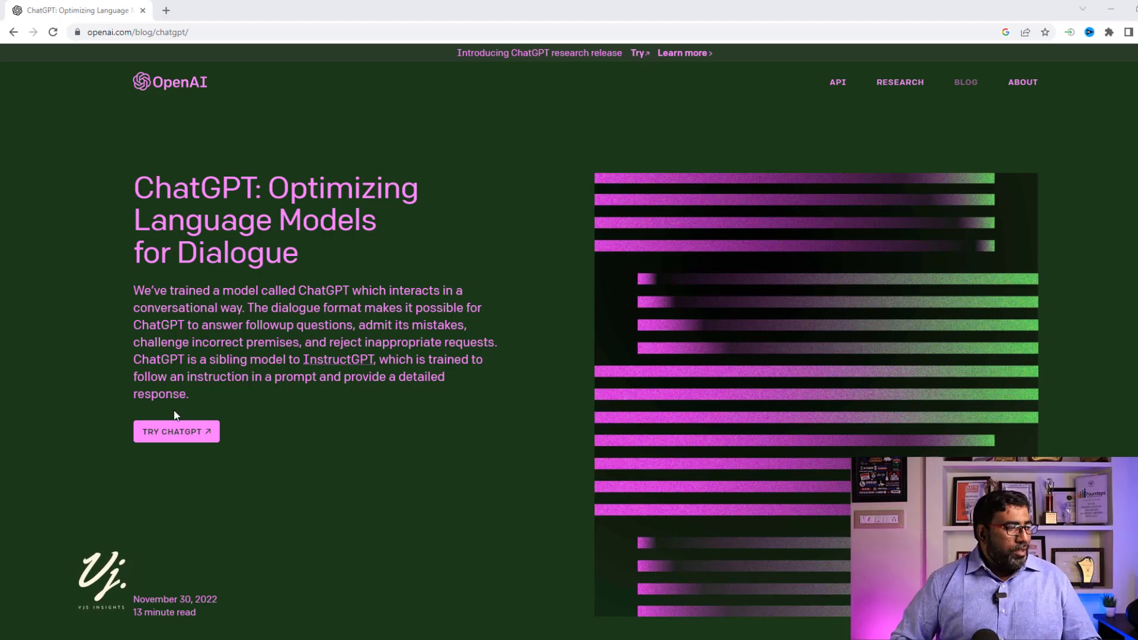
Open a new ChatGPT chat from the blog's TRY CHATGPT link and focus the message box
left_click(176, 429)
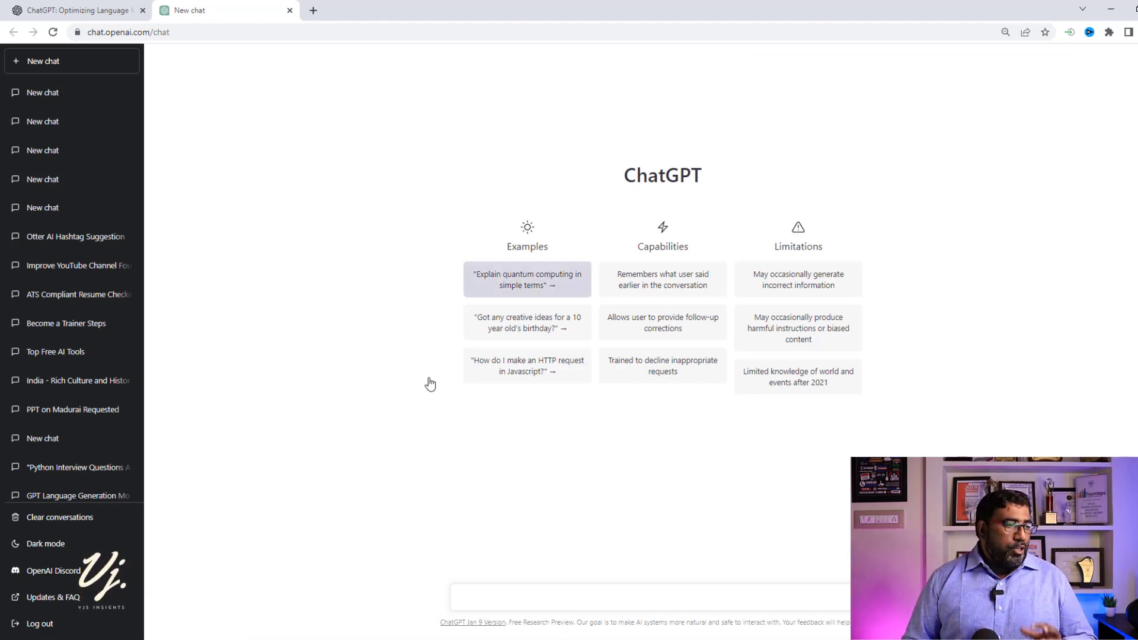
left_click(528, 595)
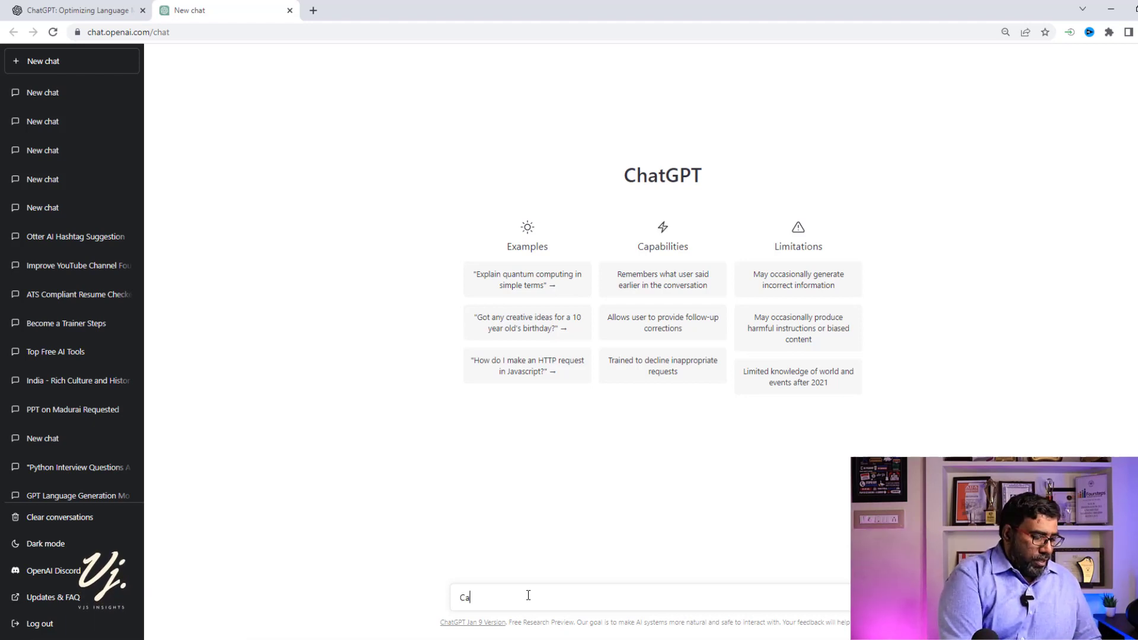
Ask ChatGPT to write a set of interview questions for a Selenium tester
type("n you write set of questions")
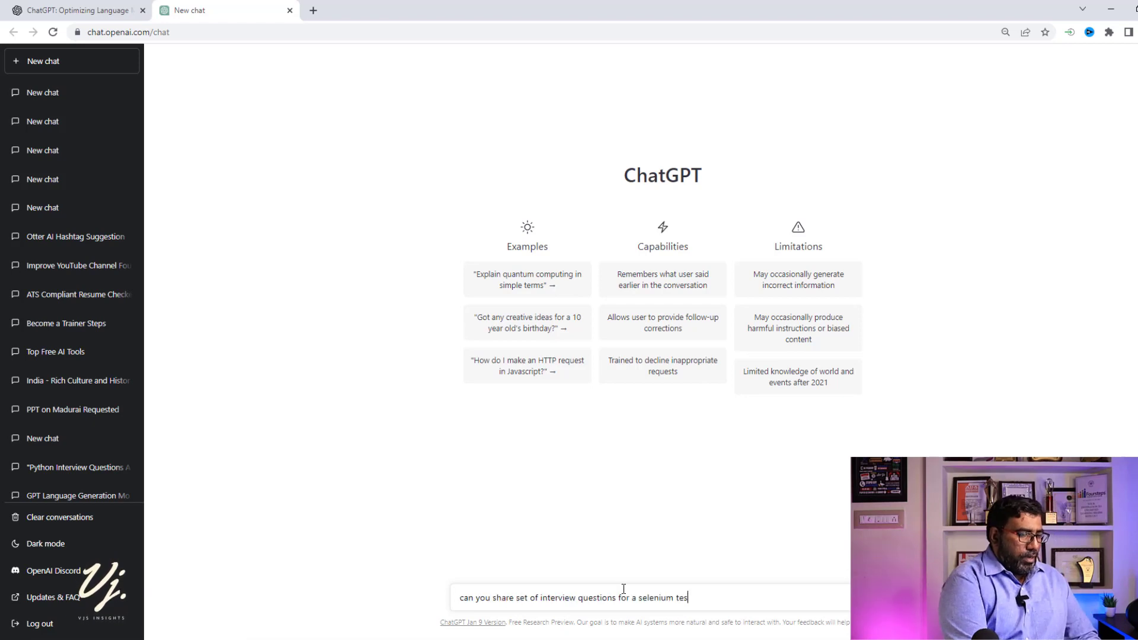
type("tester")
key("Return")
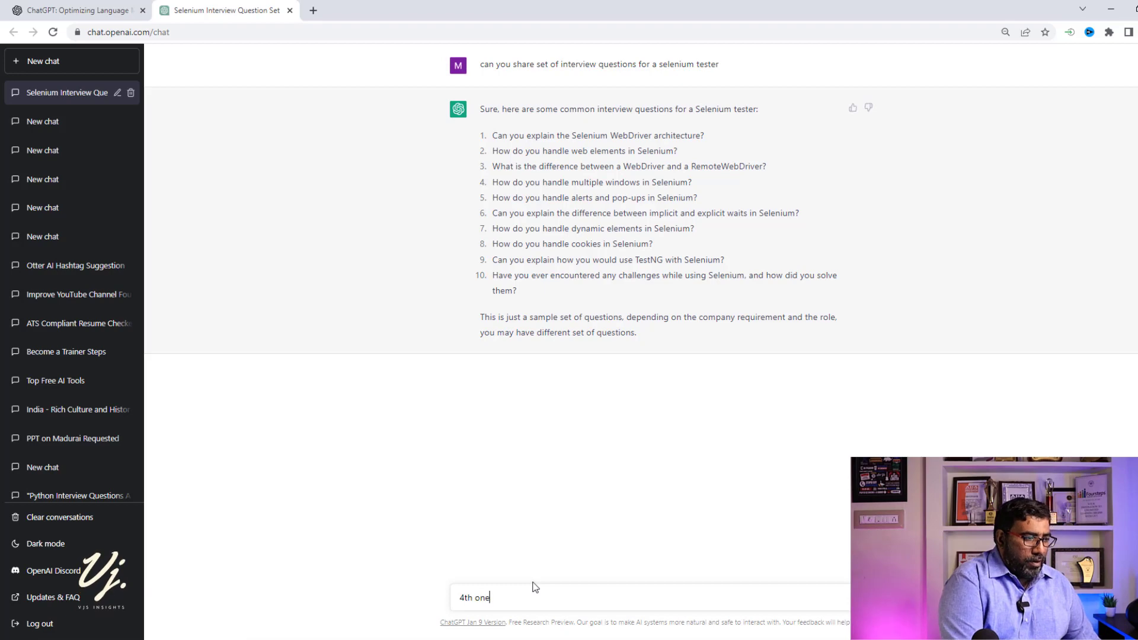
Send the '4th one' follow-up asking about the fourth interview question
key("Return")
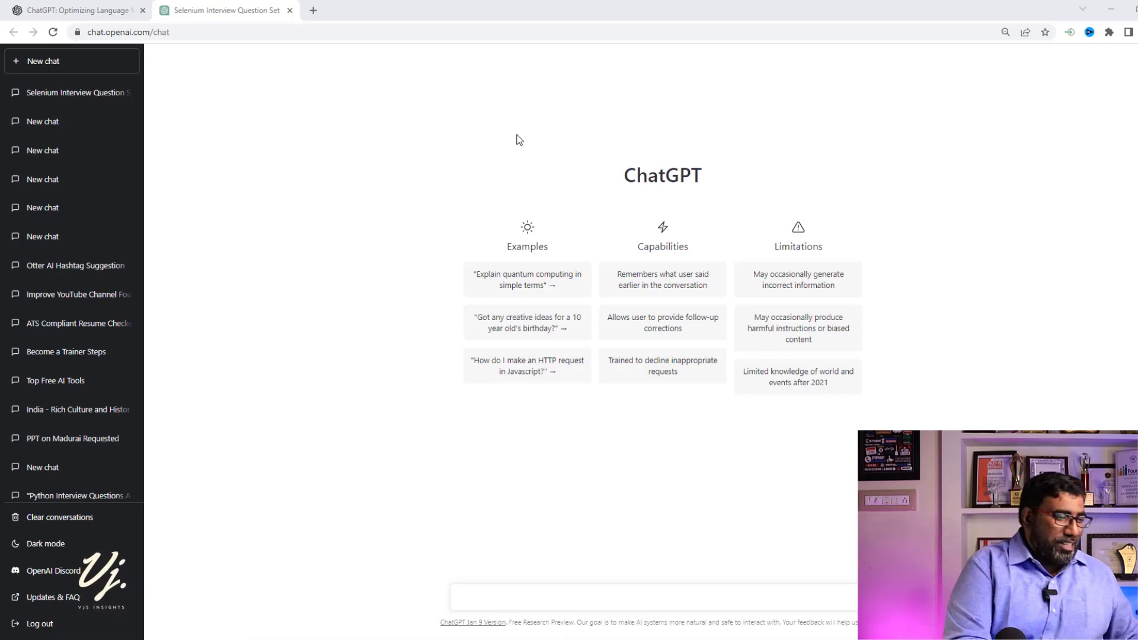
Write the prompt about a blind king who cannot lie and turns into a wolf at night, fixing 'blind. And' and 'wolf'
left_click(534, 594)
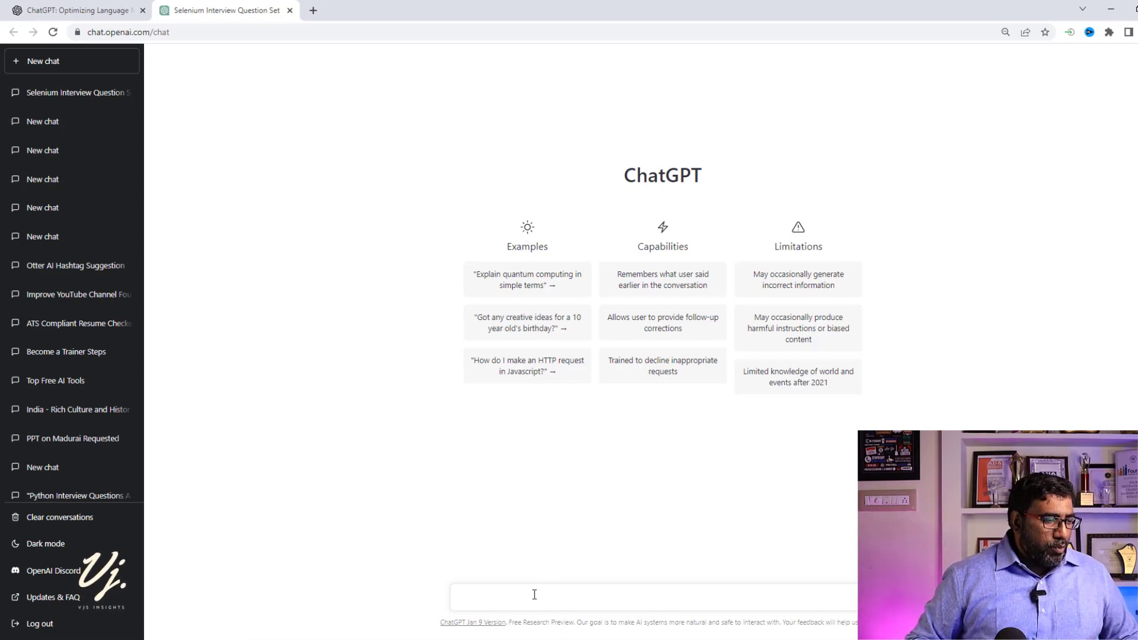
type("Wr")
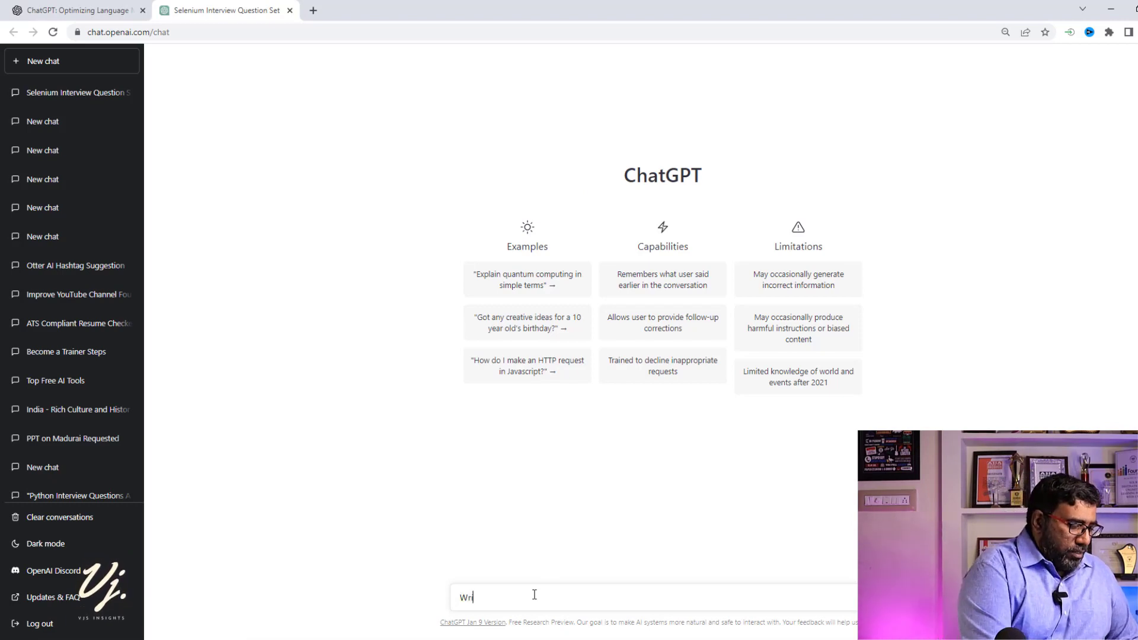
type("ite a sto")
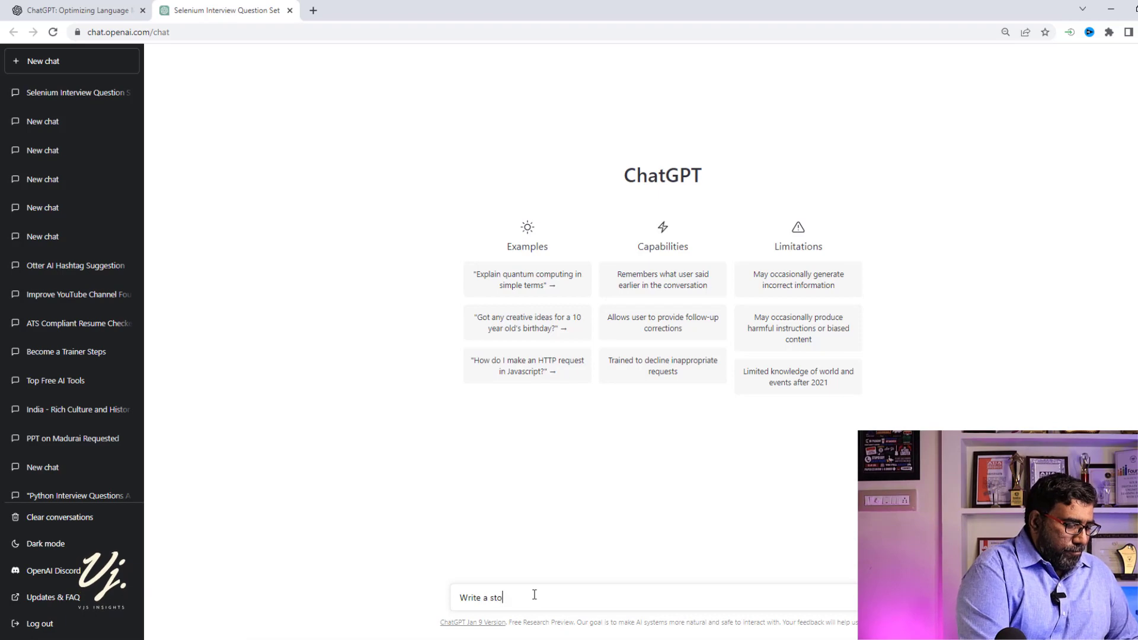
type("ry about a ")
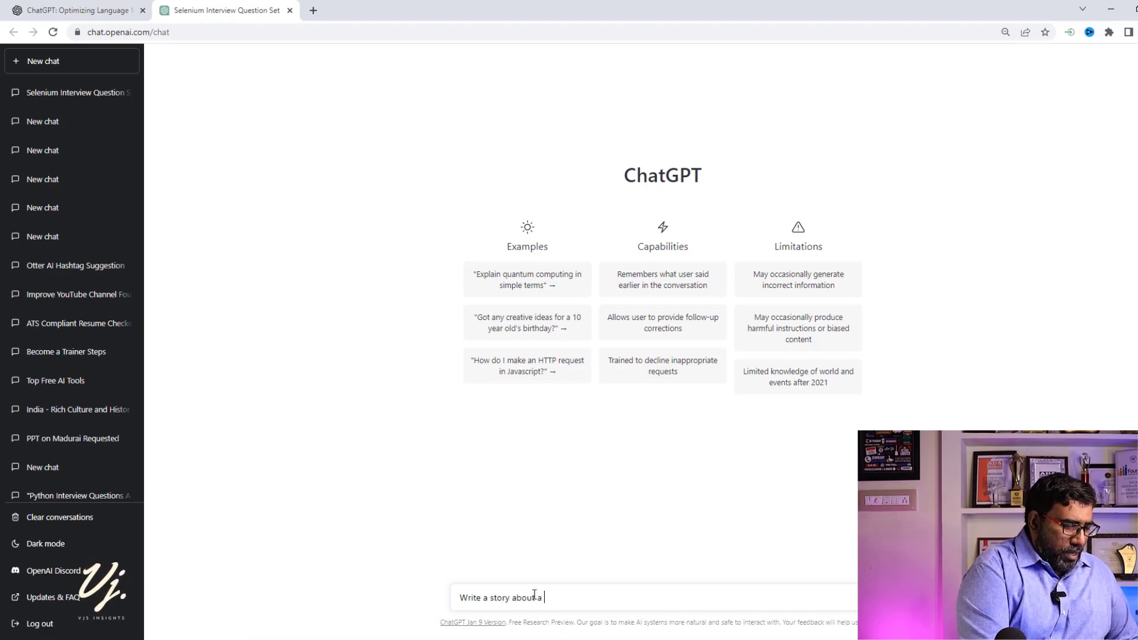
type("king who ")
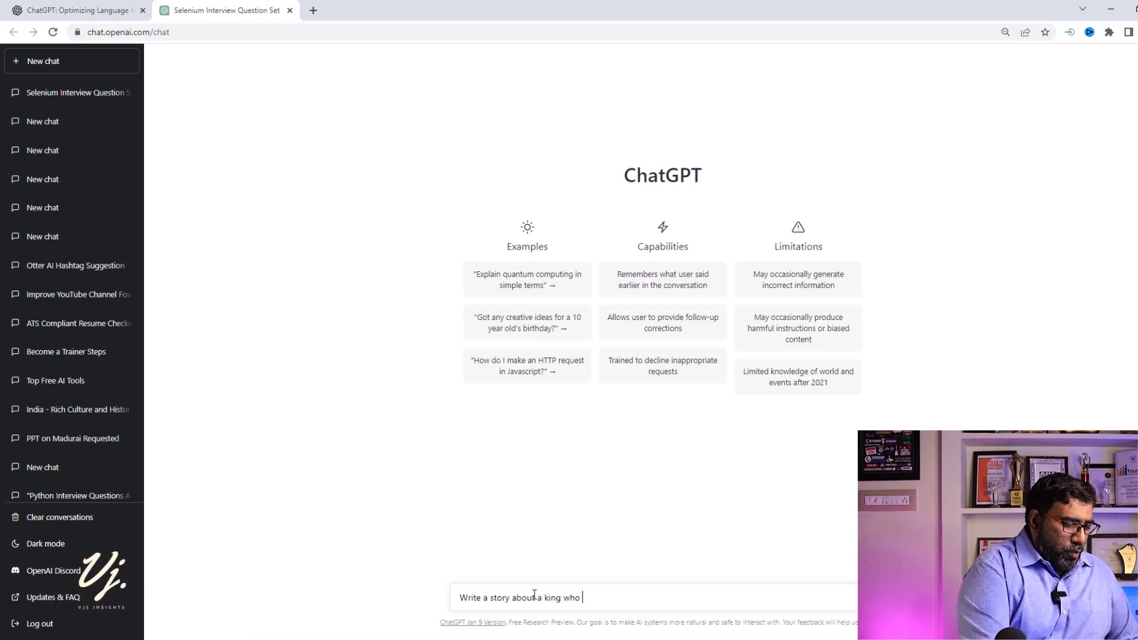
type("is blin")
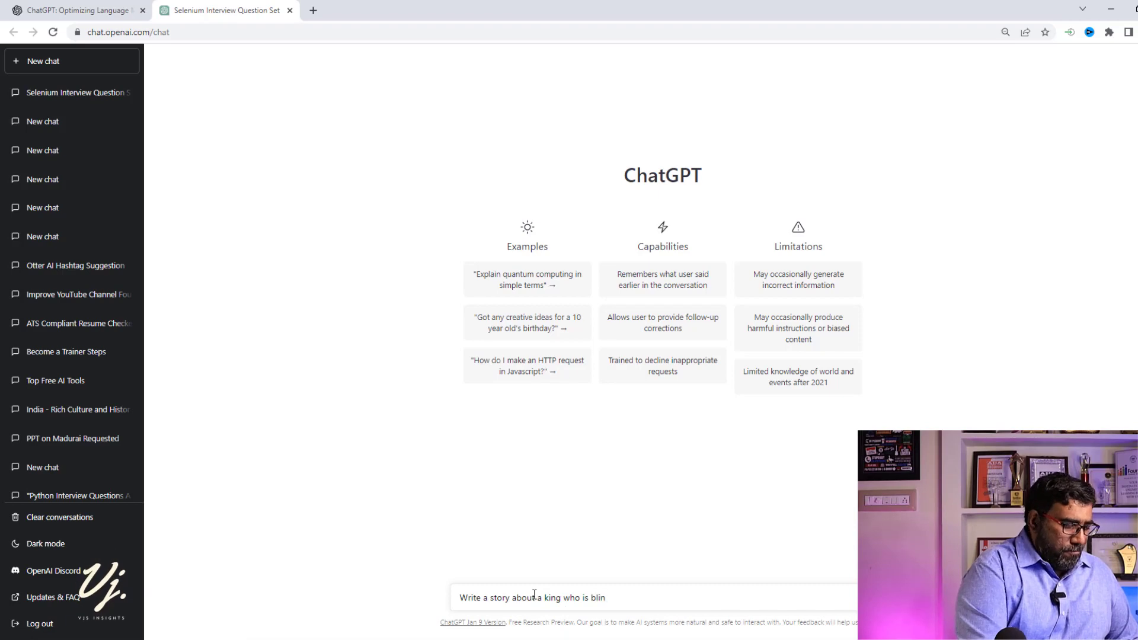
type("d.")
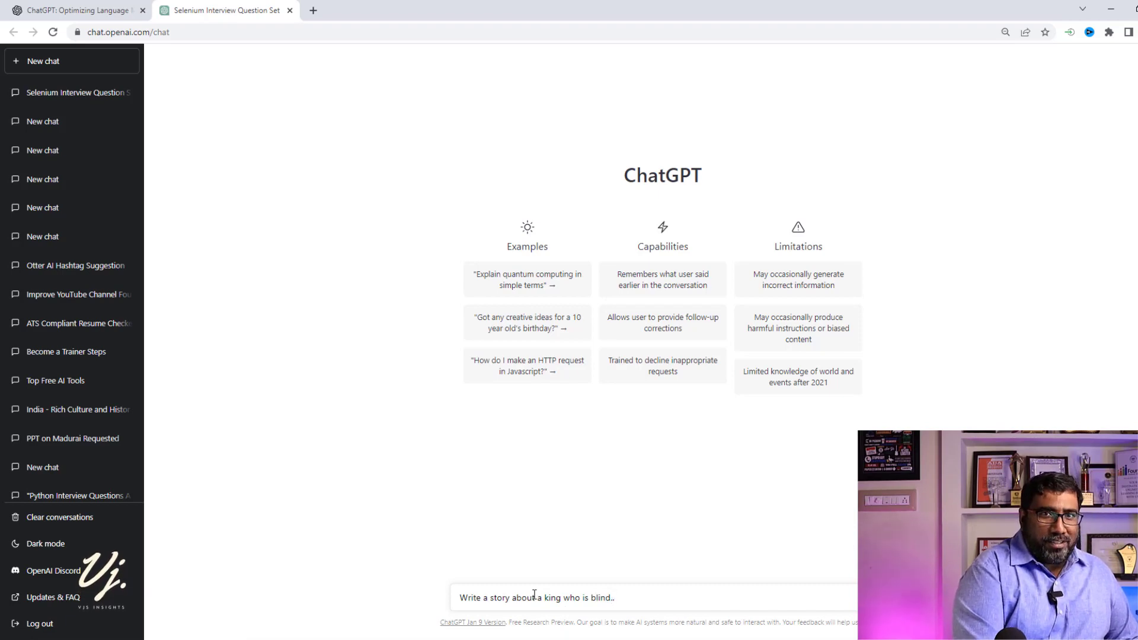
type(".And ")
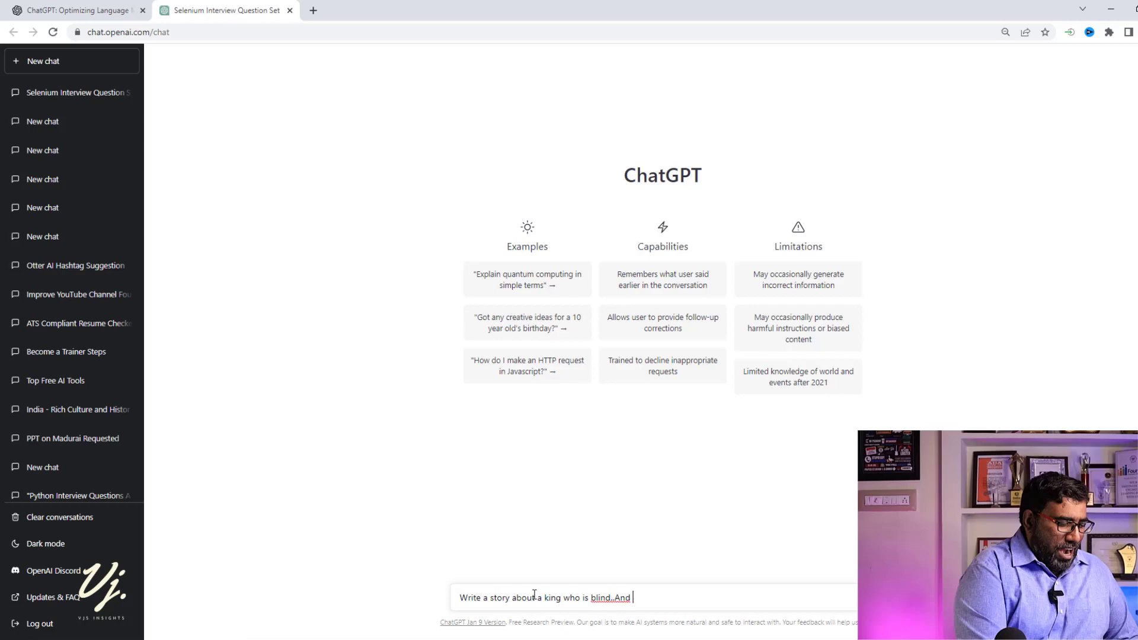
type("who cannot lie")
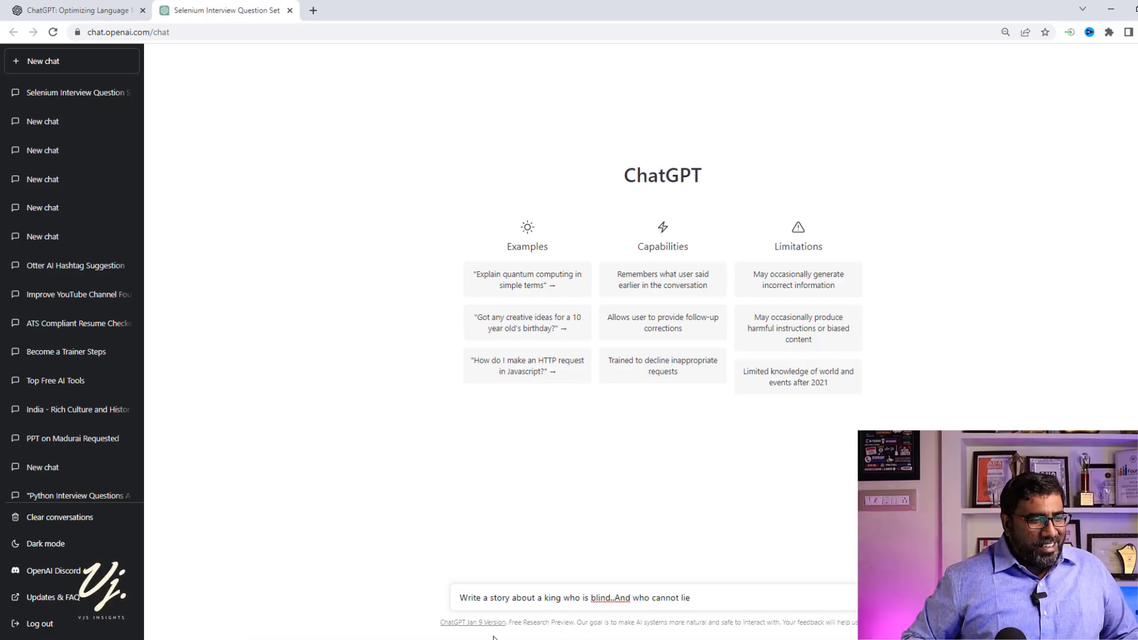
right_click(625, 602)
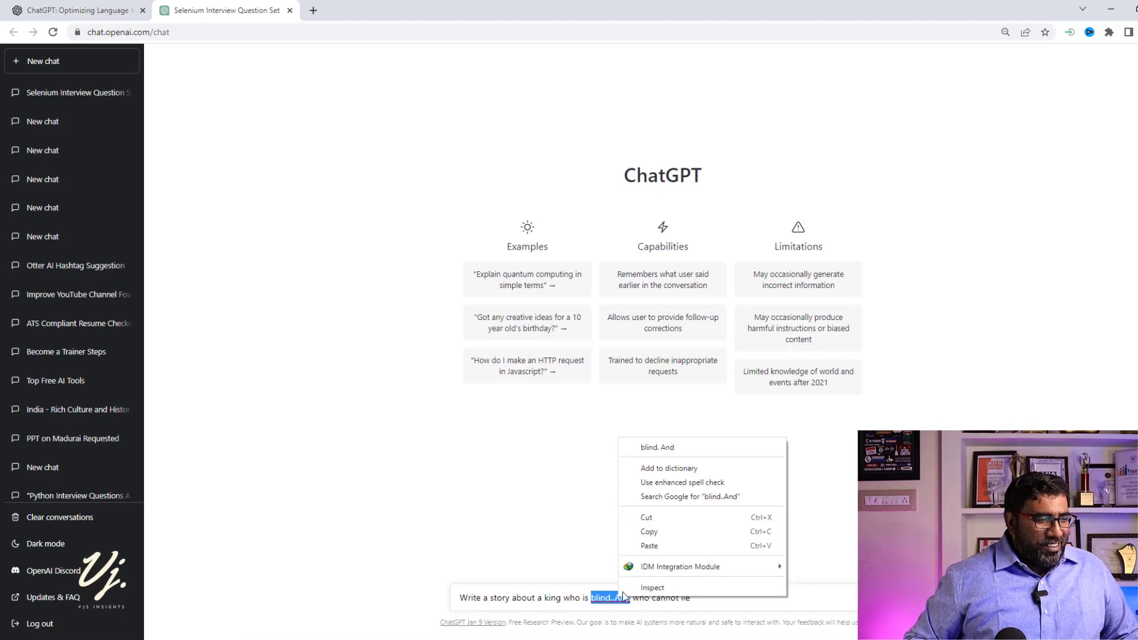
left_click(655, 446)
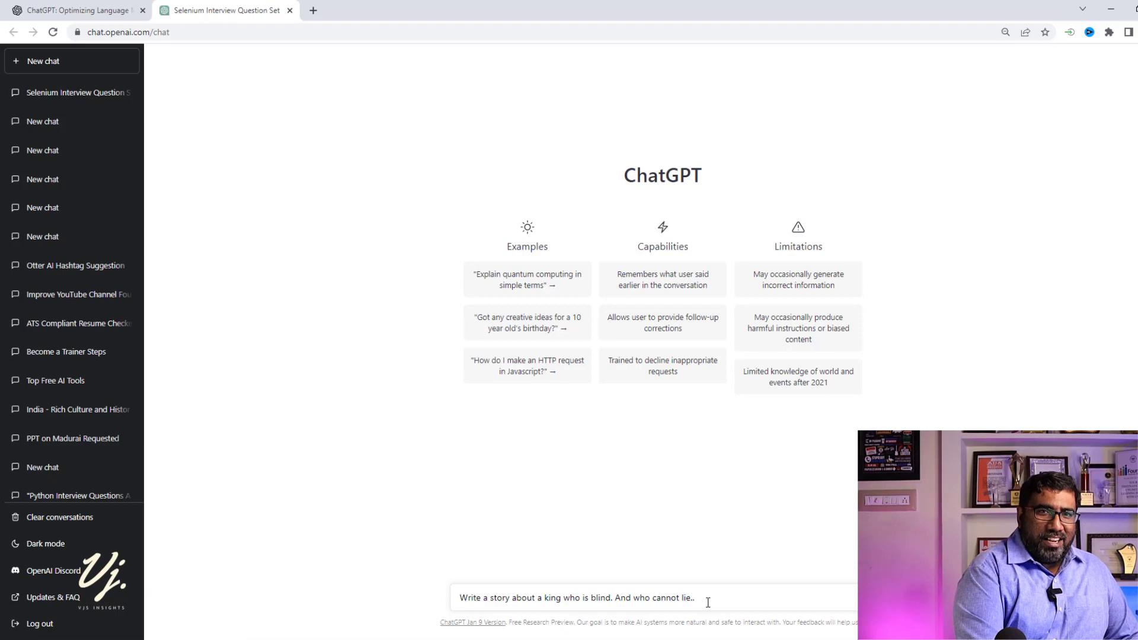
type("and he turns")
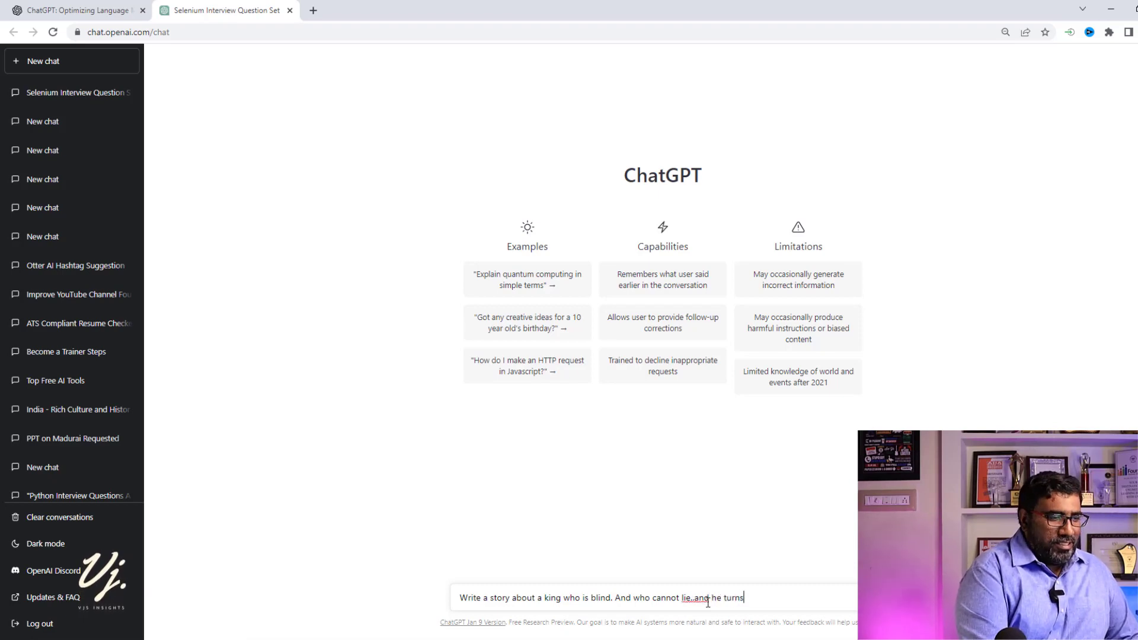
type(" into ")
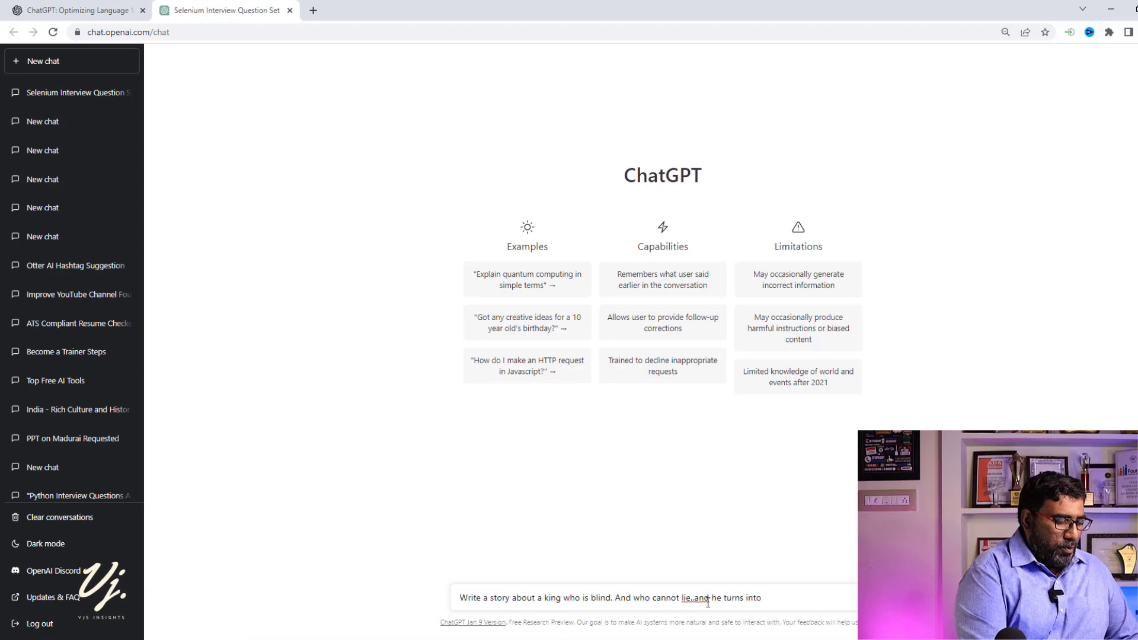
type("wold ")
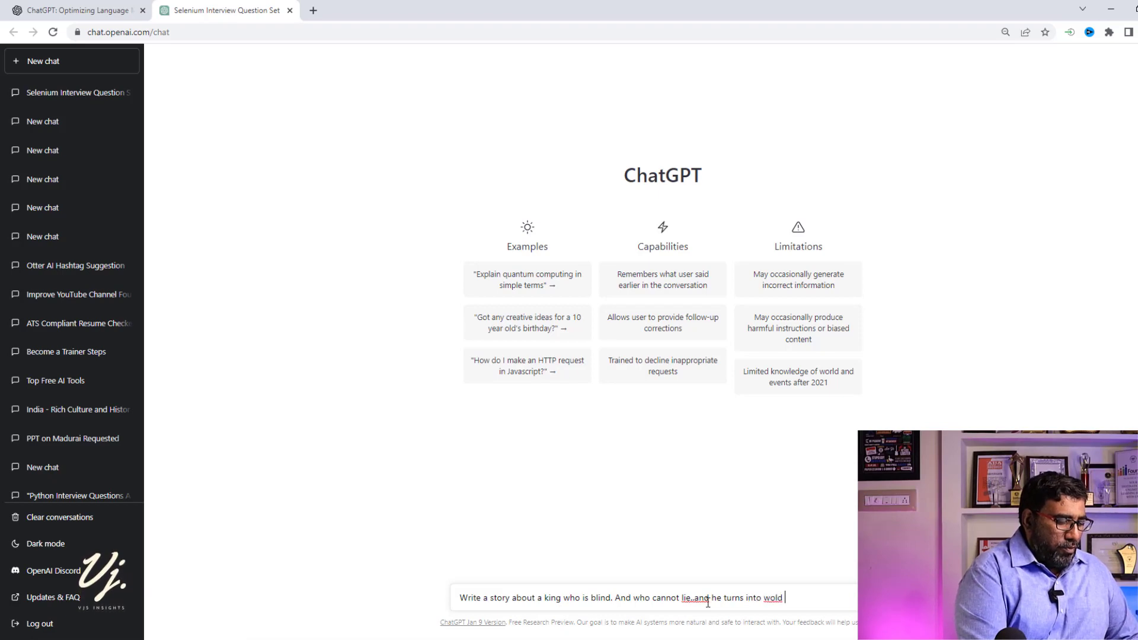
type("at night")
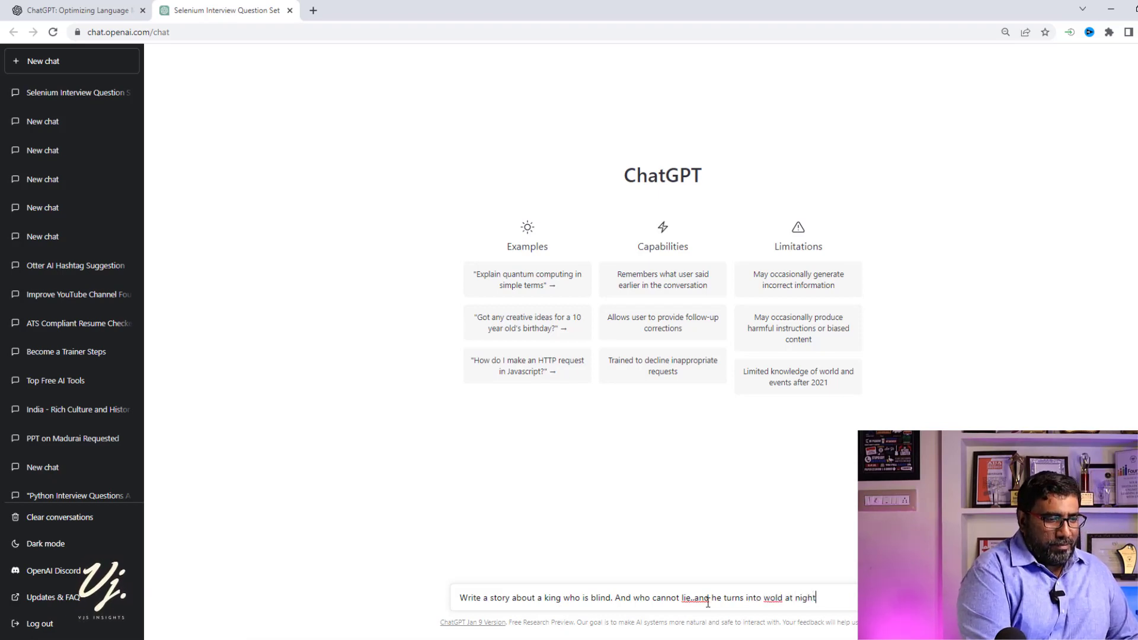
left_click(782, 598)
key("BackSpace")
type("f")
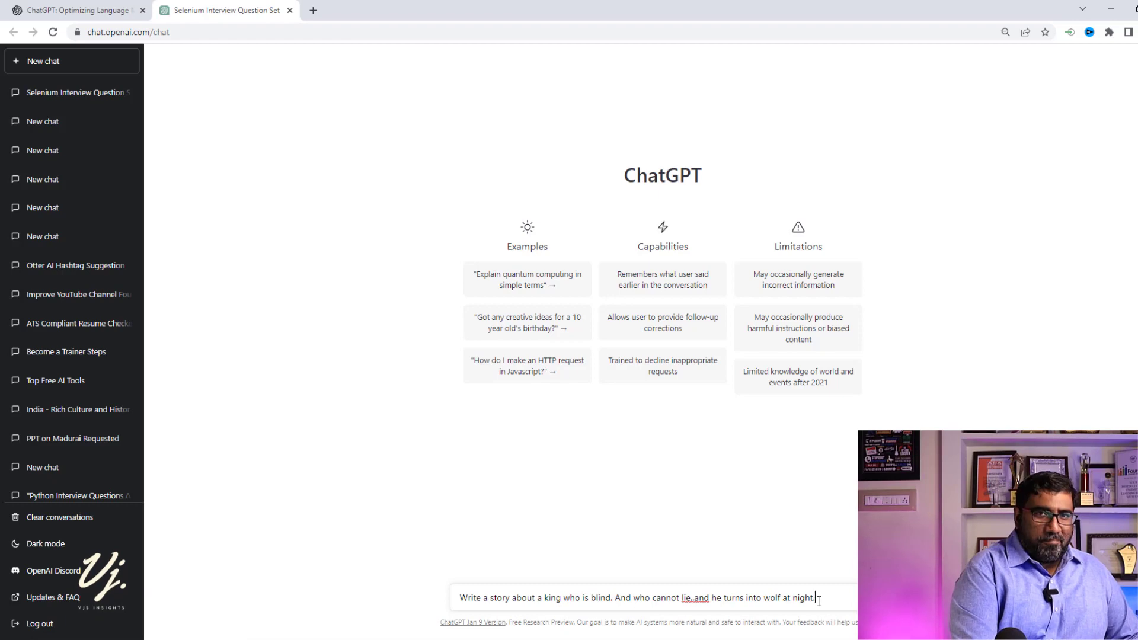
Add 'and he turns into human after first kiss', correct 'lie. And', and send the story prompt
left_click(819, 598)
type("and he ")
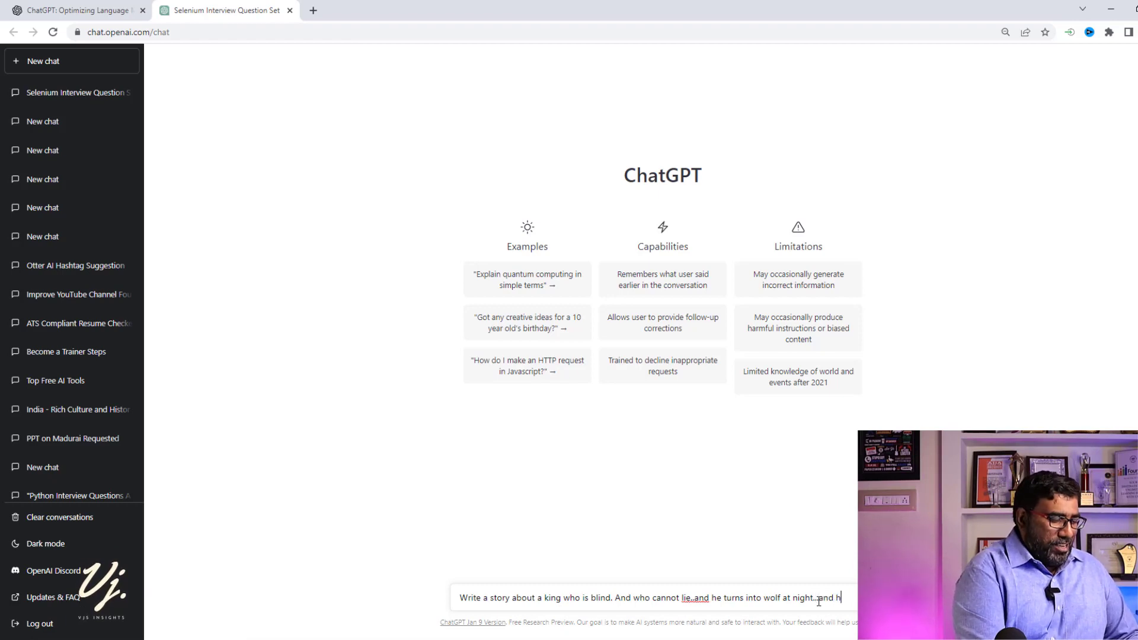
type("turns")
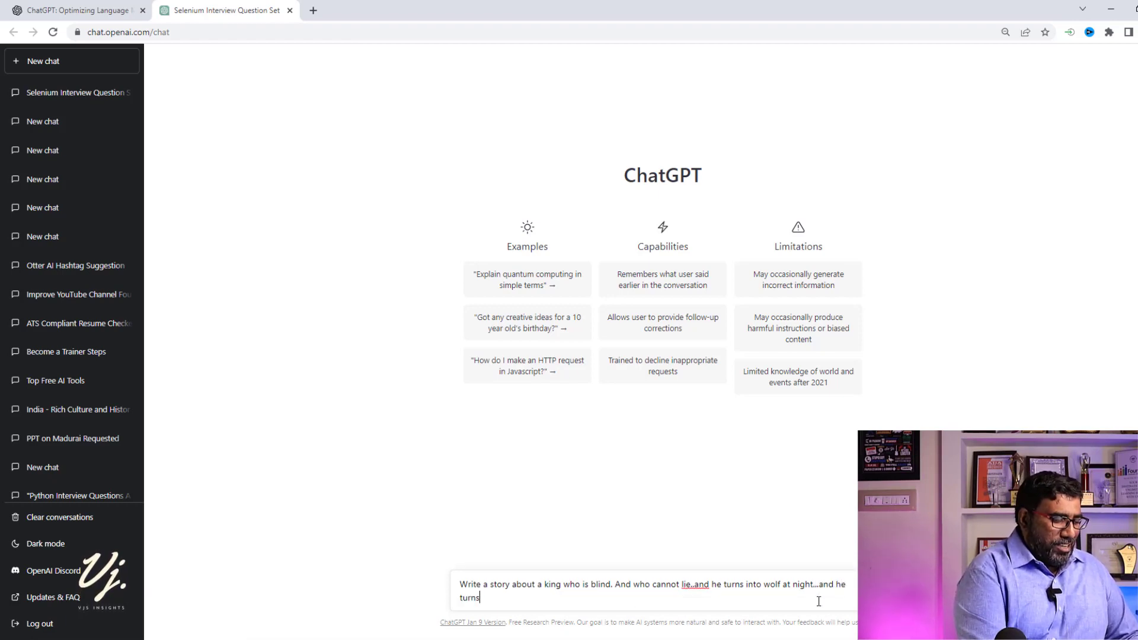
type(" into human ")
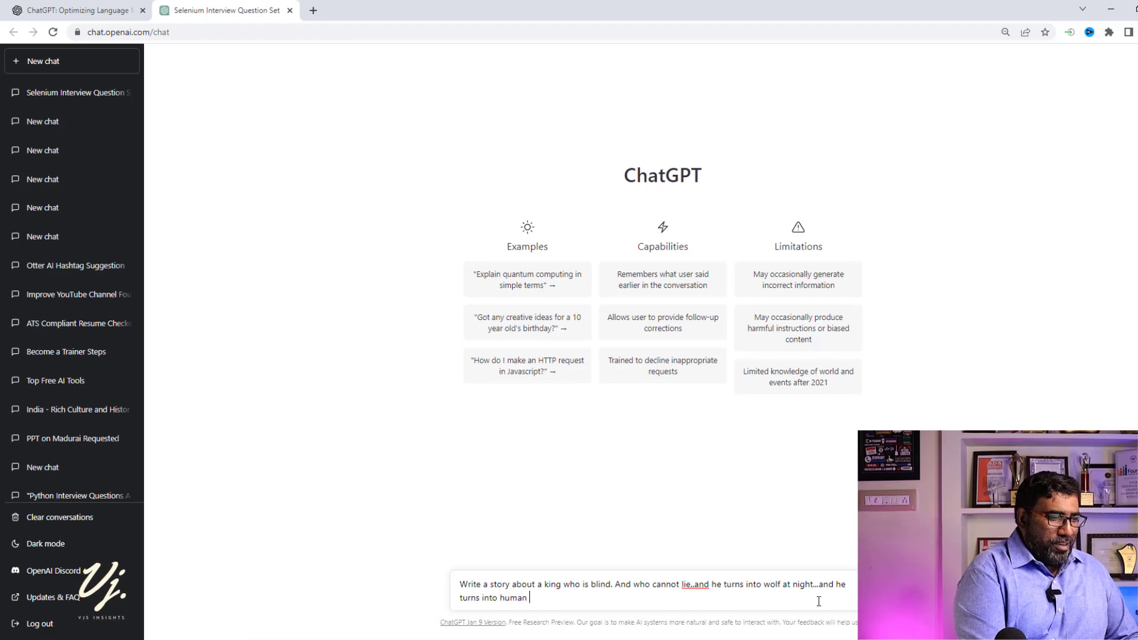
type("after fi")
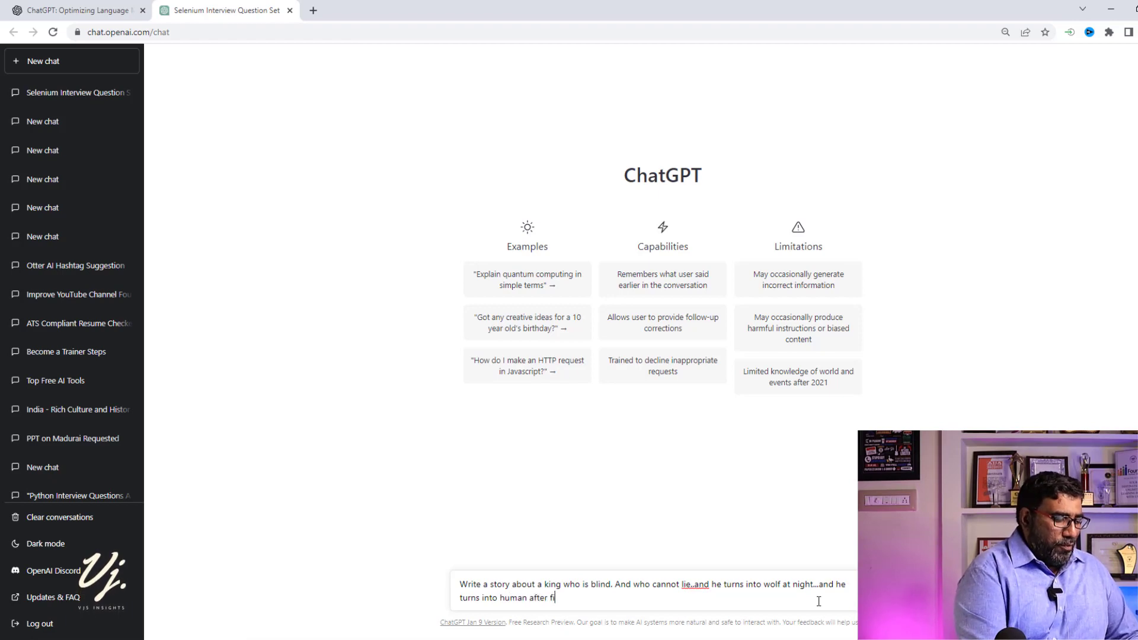
type("rst kiss")
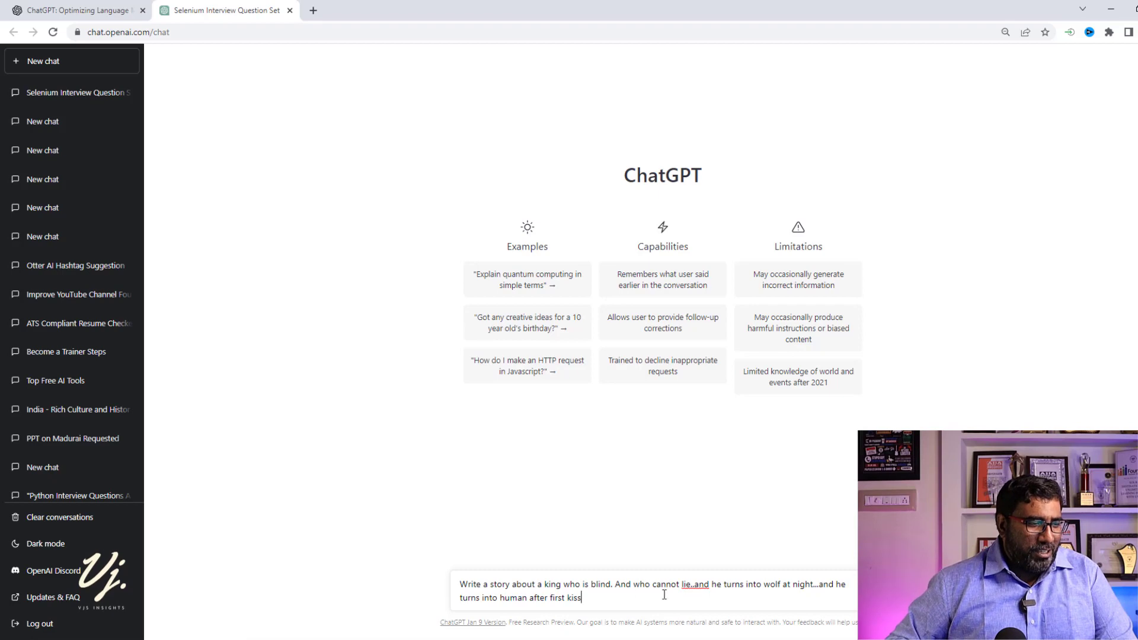
right_click(700, 589)
left_click(734, 439)
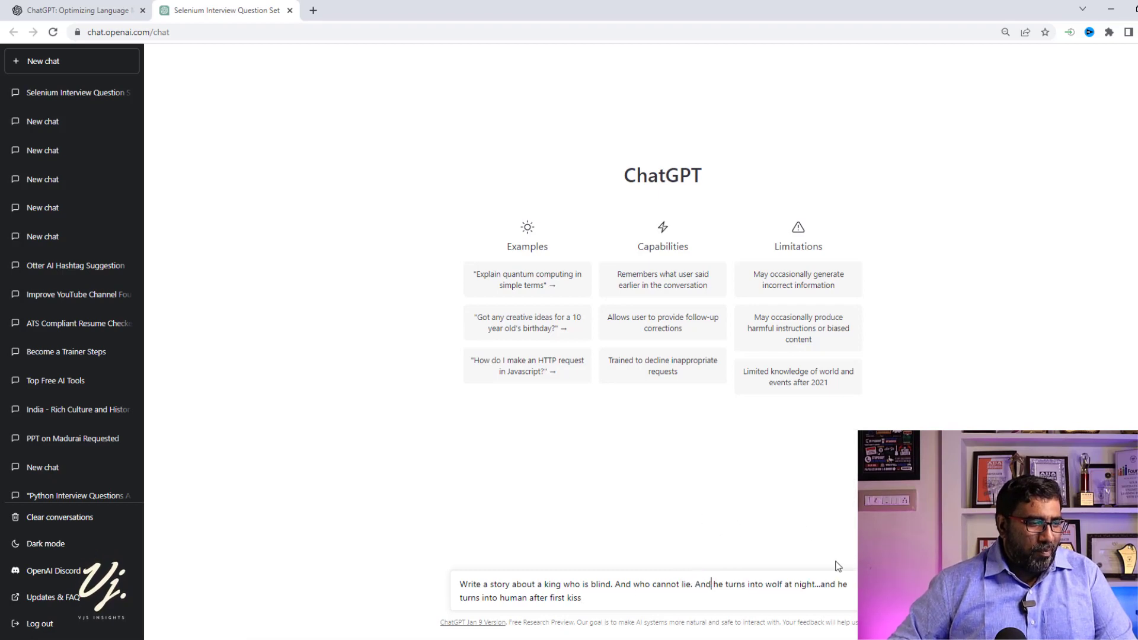
key("Return")
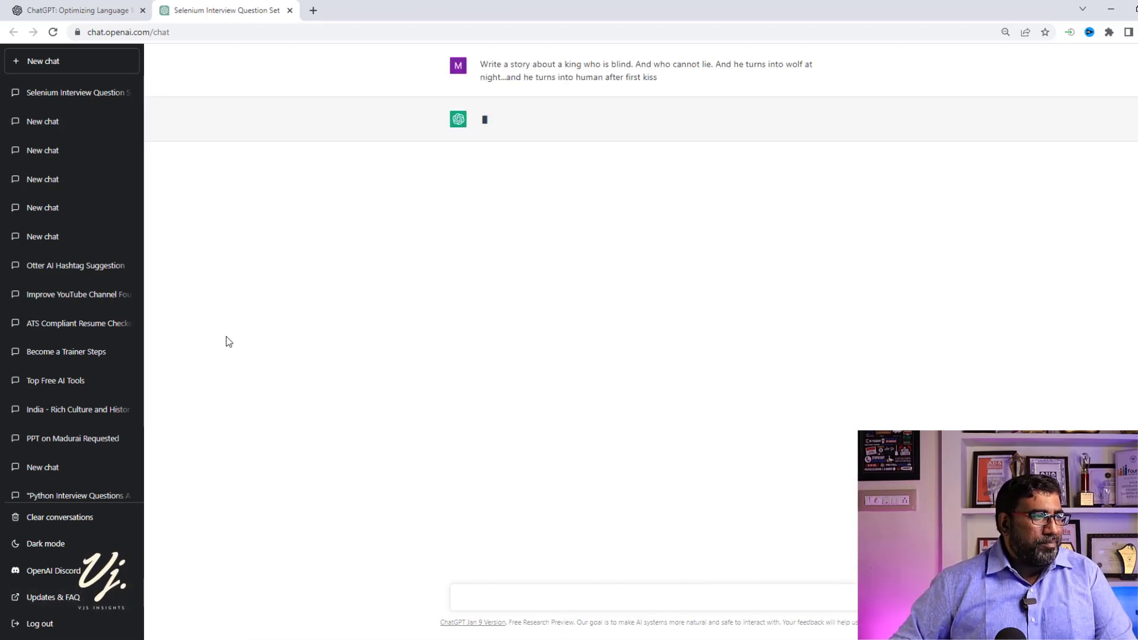